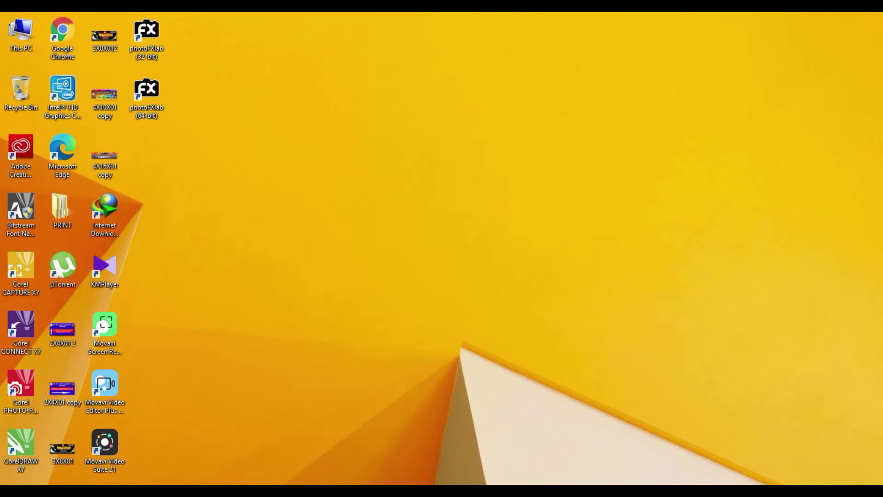
Step: Restore the Illustrator window showing the finished tablet artwork from the taskbar
{"action": "left_click", "coordinate": [331, 479]}
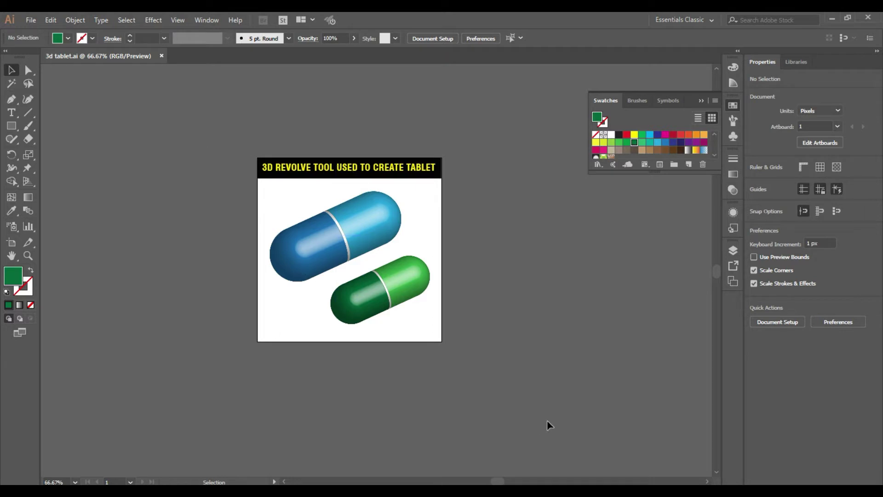
Step: Inspect the reference pills by zooming, then create a new blank 500 × 500 px document
{"action": "key", "text": "ctrl+equal"}
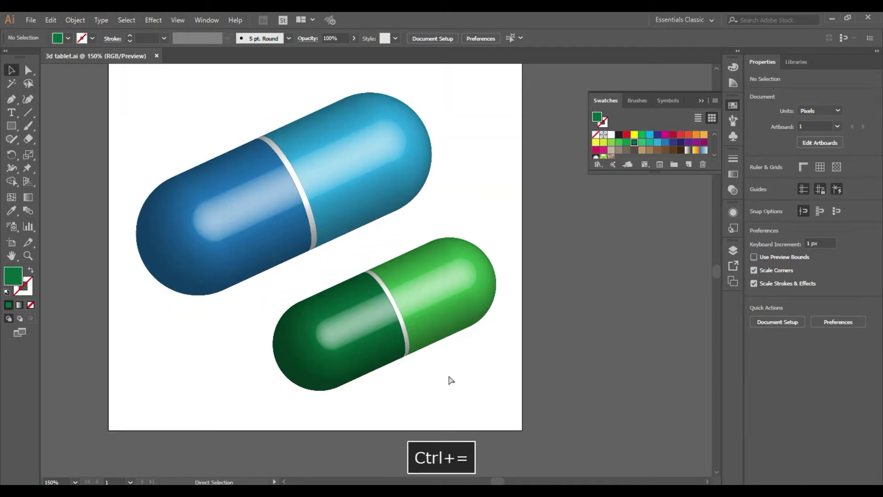
{"action": "key", "text": "ctrl+minus"}
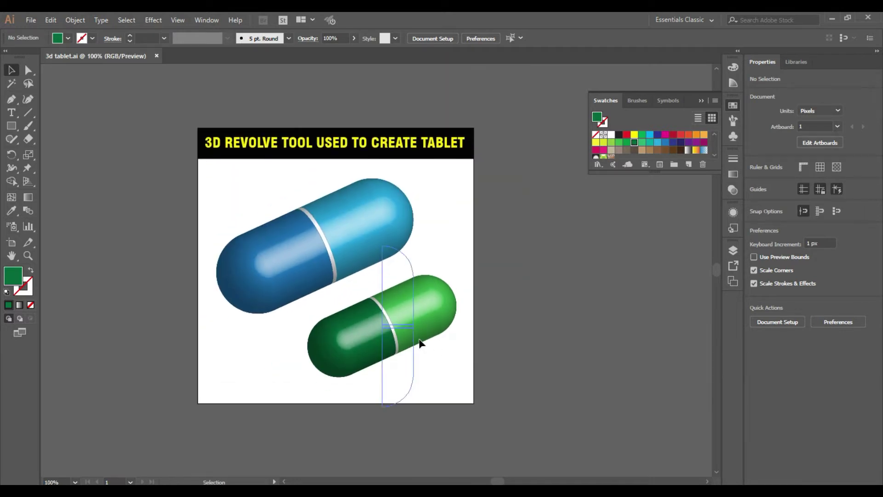
{"action": "key", "text": "ctrl+minus"}
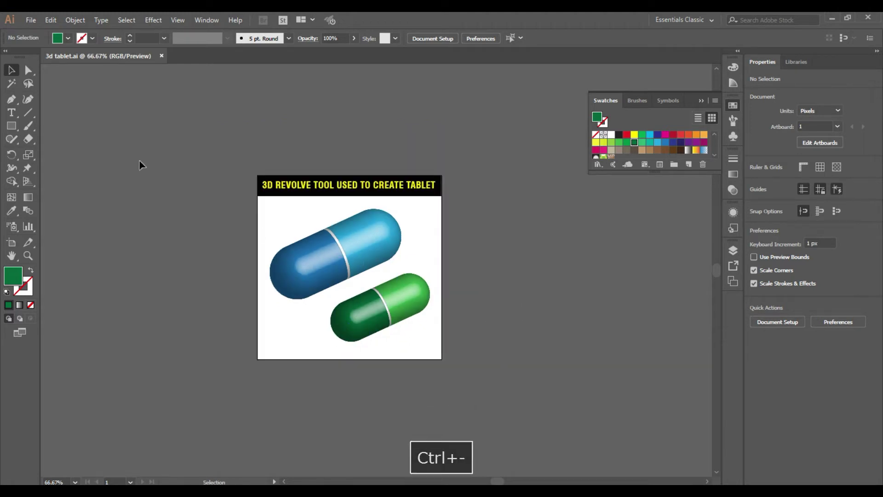
{"action": "left_click", "coordinate": [30, 20]}
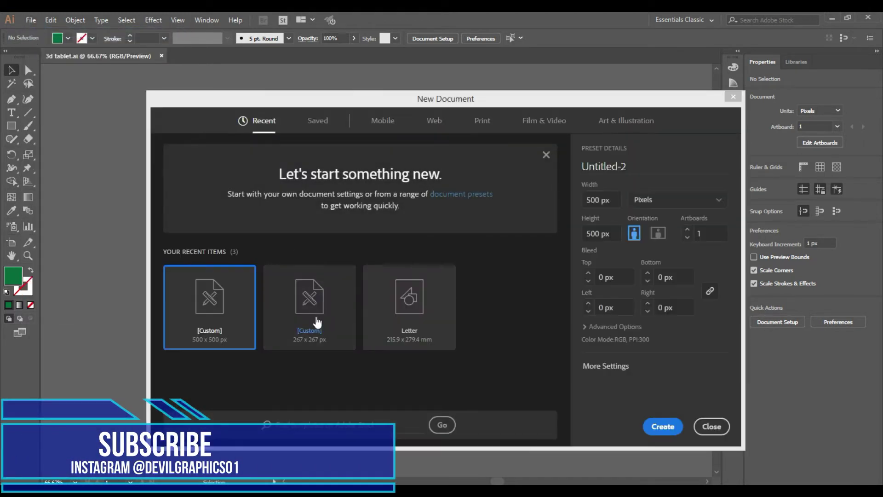
{"action": "left_click", "coordinate": [662, 427]}
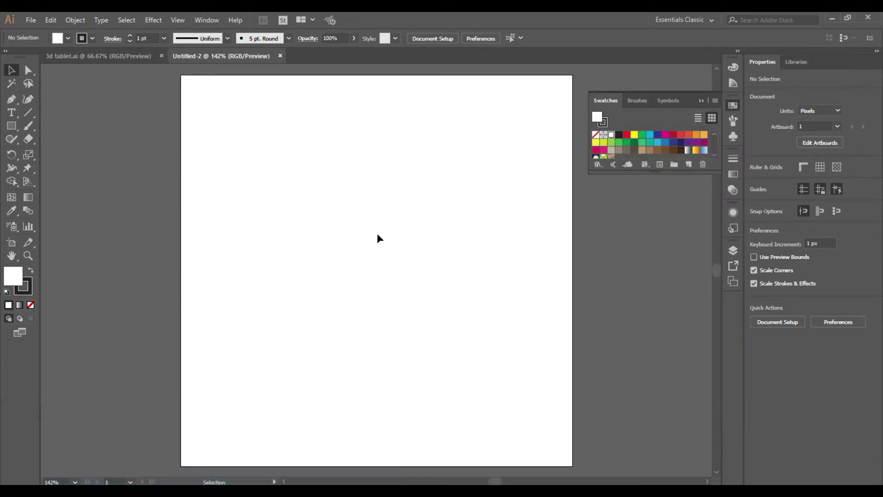
Step: Draw a tall rectangle on the artboard and fill it black with no stroke
{"action": "left_click", "coordinate": [11, 126]}
{"action": "left_click_drag", "start_coordinate": [309, 148], "coordinate": [361, 409]}
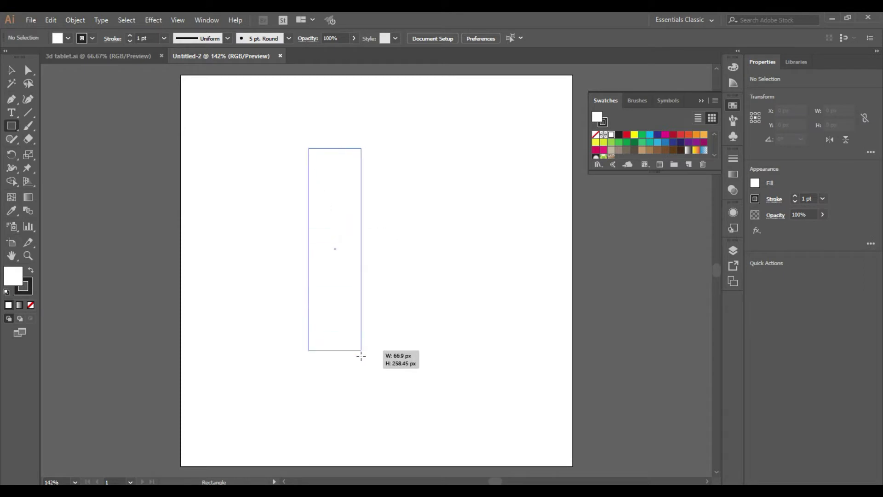
{"action": "left_click_drag", "start_coordinate": [361, 410], "coordinate": [361, 415]}
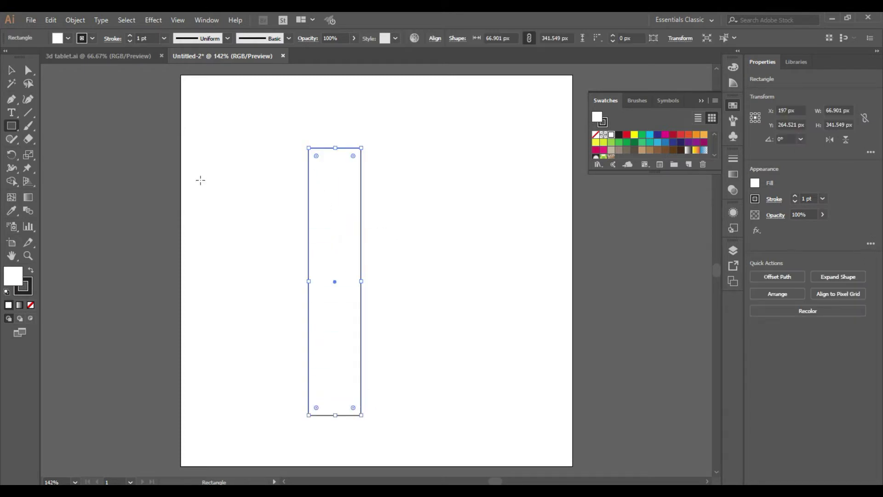
{"action": "left_click", "coordinate": [12, 71]}
{"action": "left_click_drag", "start_coordinate": [340, 222], "coordinate": [307, 204]}
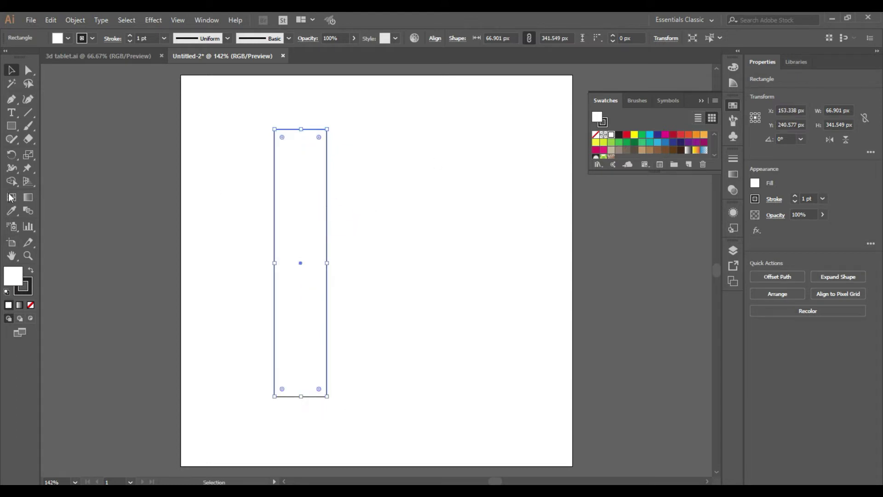
{"action": "left_click", "coordinate": [12, 210]}
{"action": "left_click", "coordinate": [143, 194]}
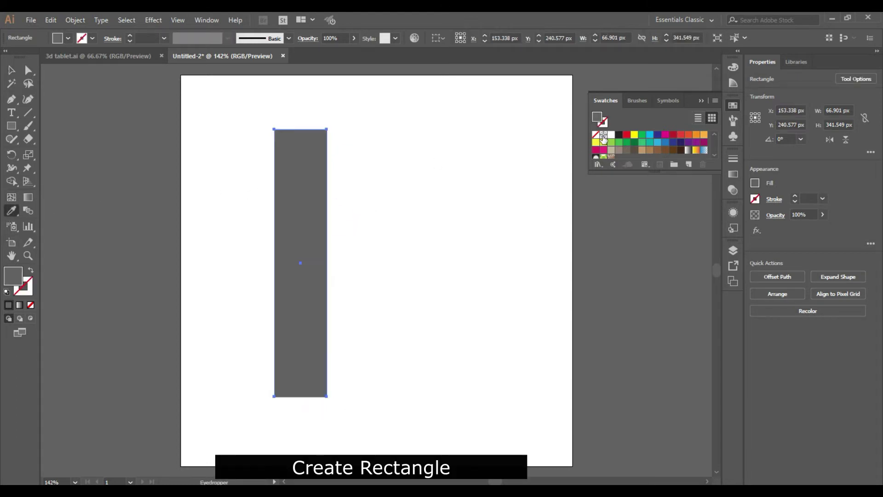
{"action": "left_click", "coordinate": [604, 137]}
{"action": "left_click", "coordinate": [14, 71]}
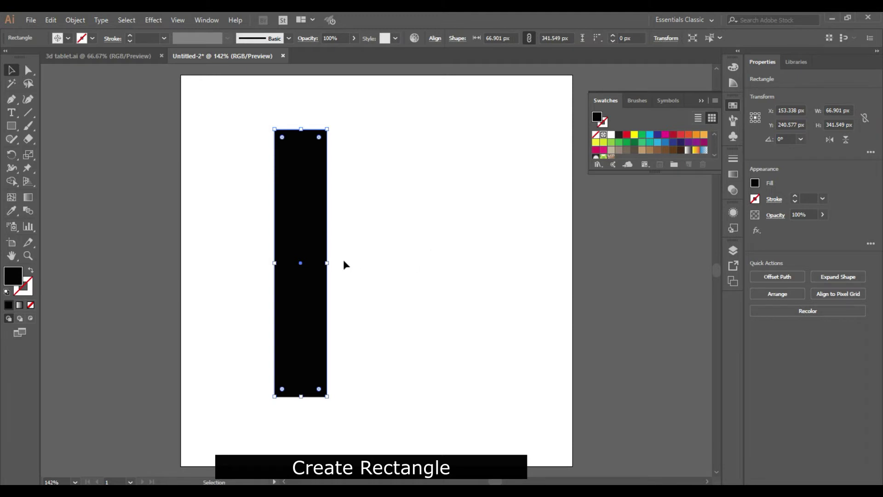
{"action": "left_click_drag", "start_coordinate": [304, 245], "coordinate": [294, 241]}
Step: Fully round the rectangle's two right corners into a semicircular end with live corners
{"action": "key", "text": "a"}
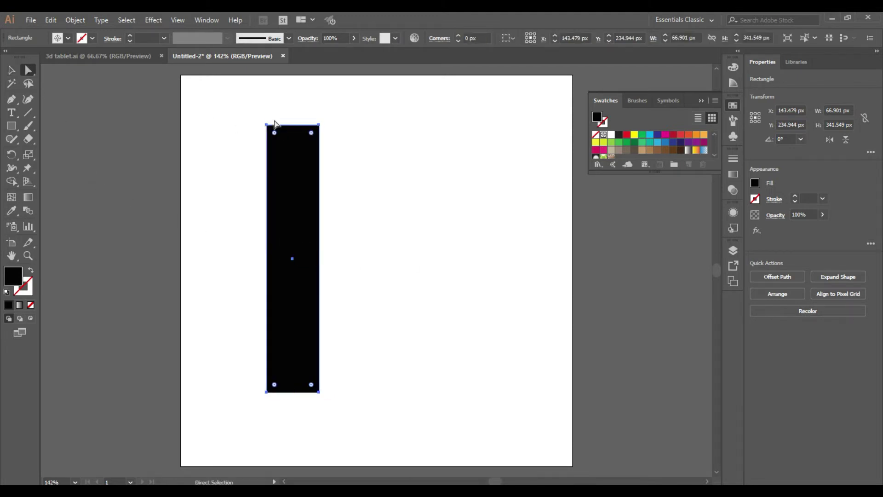
{"action": "left_click", "coordinate": [318, 125]}
{"action": "left_click", "coordinate": [319, 391], "text": "shift"}
{"action": "left_click_drag", "start_coordinate": [311, 385], "coordinate": [193, 253]}
{"action": "left_click", "coordinate": [460, 202]}
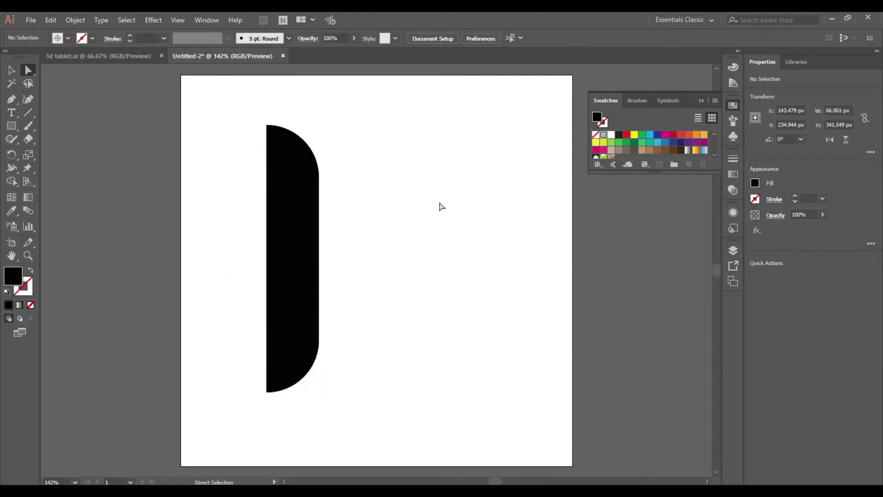
{"action": "key", "text": "m"}
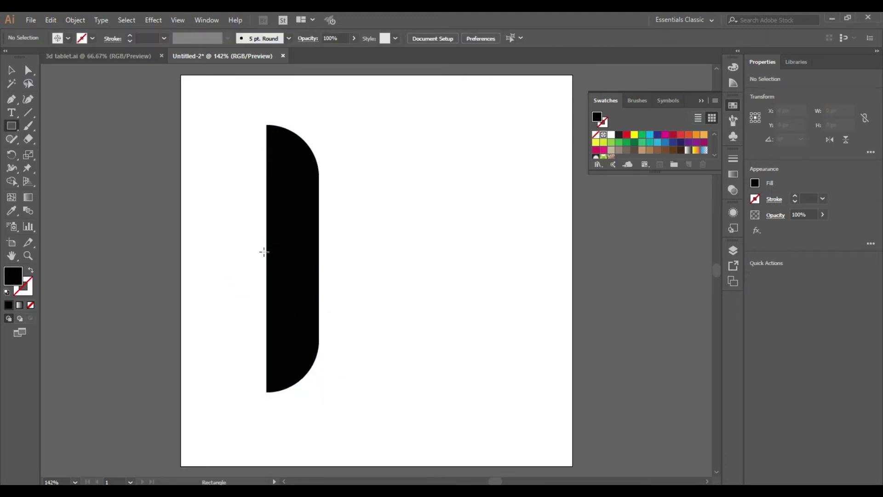
Step: Draw a thin white bar across the shape and align their centres
{"action": "left_click_drag", "start_coordinate": [260, 251], "coordinate": [345, 253]}
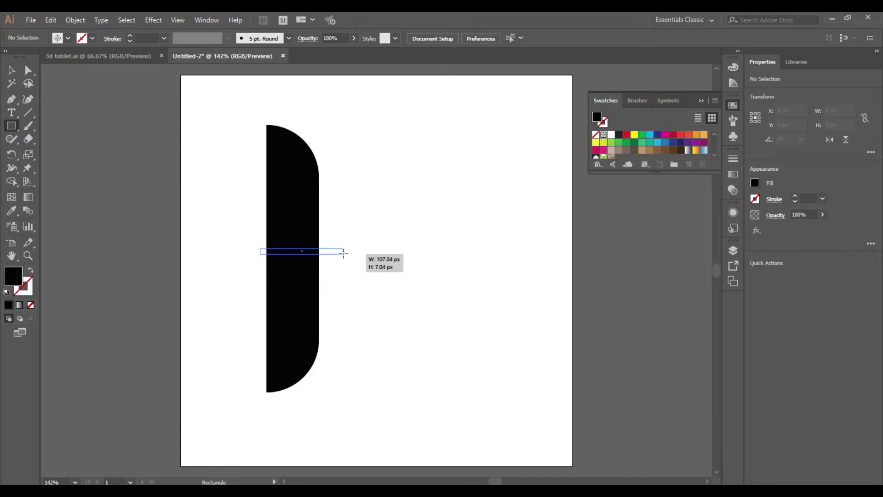
{"action": "left_click", "coordinate": [11, 70]}
{"action": "left_click", "coordinate": [612, 134]}
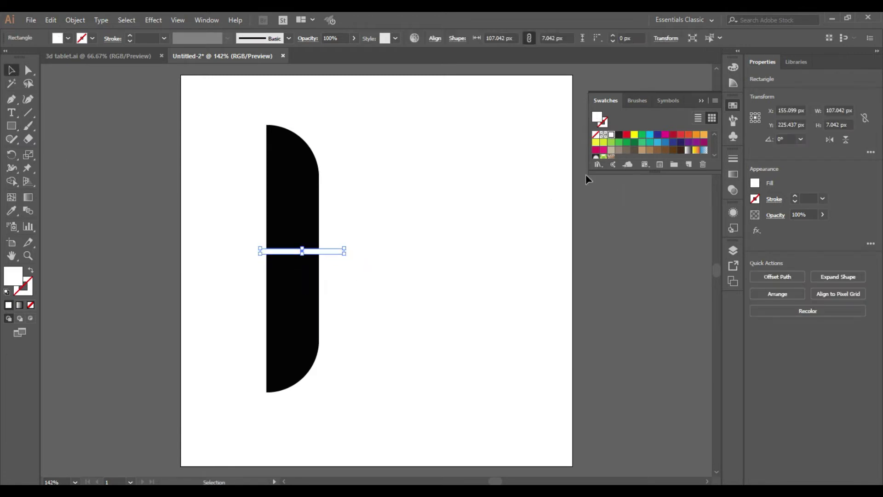
{"action": "left_click", "coordinate": [171, 144]}
{"action": "left_click_drag", "start_coordinate": [183, 141], "coordinate": [364, 374]}
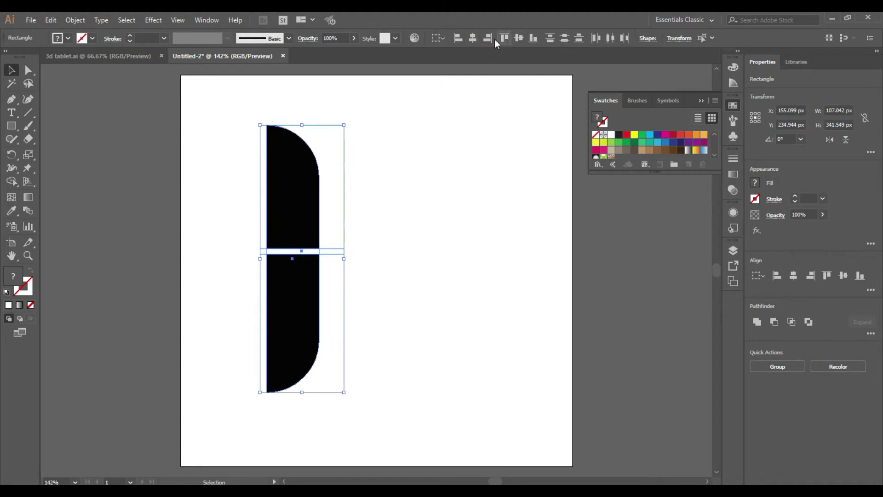
{"action": "left_click", "coordinate": [518, 38]}
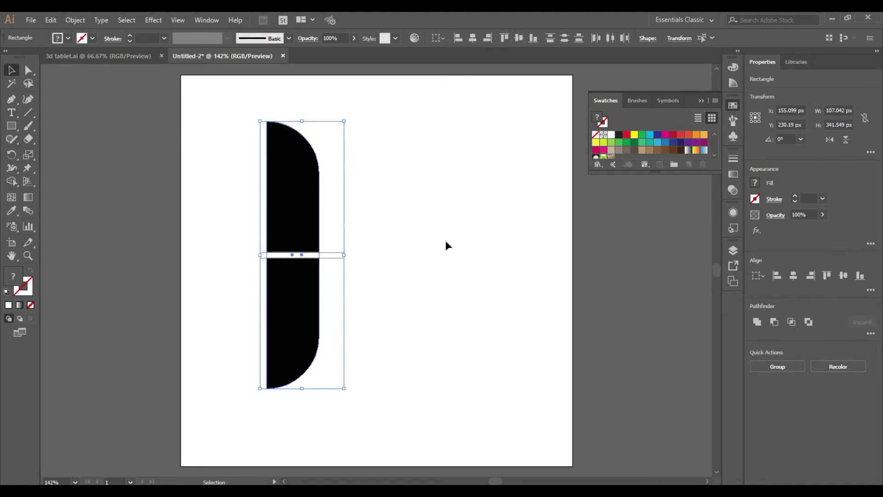
{"action": "left_click", "coordinate": [445, 240]}
{"action": "left_click_drag", "start_coordinate": [224, 115], "coordinate": [381, 313]}
Step: Divide the shape along the bar, ungroup, delete the bar, and colour the top half light blue
{"action": "left_click", "coordinate": [871, 333]}
{"action": "left_click", "coordinate": [761, 390]}
{"action": "right_click", "coordinate": [294, 209]}
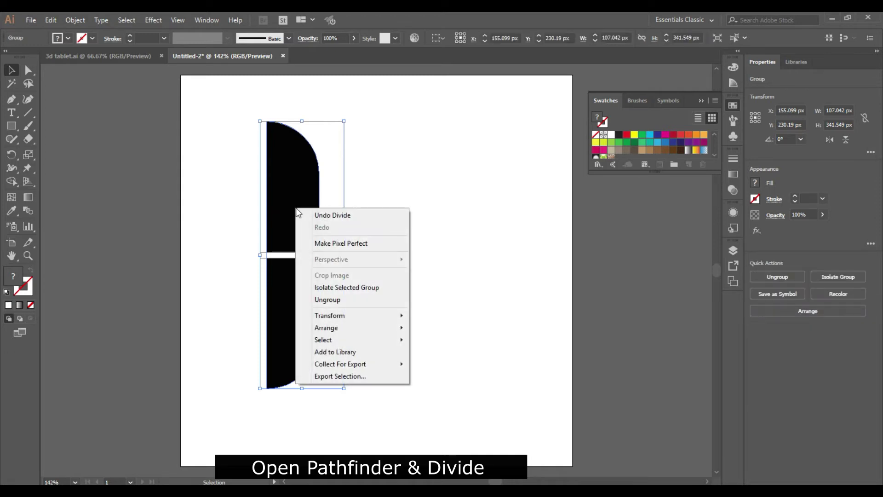
{"action": "left_click", "coordinate": [313, 298]}
{"action": "left_click", "coordinate": [334, 257]}
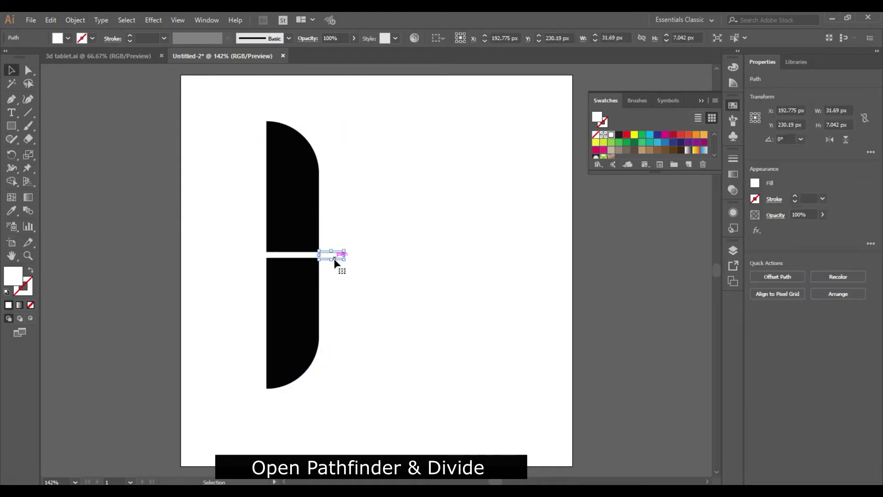
{"action": "key", "text": "Delete"}
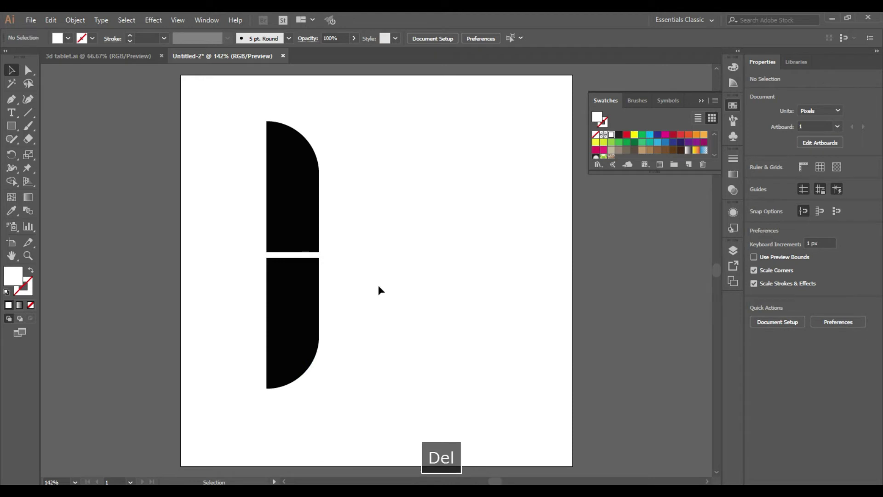
{"action": "left_click", "coordinate": [308, 221]}
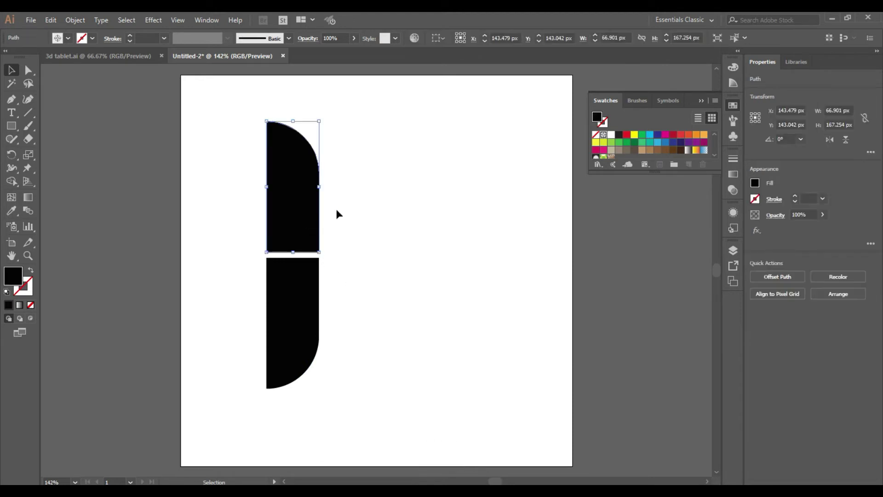
{"action": "left_click", "coordinate": [657, 146]}
Step: Colour the lower half of the half-capsule dark blue
{"action": "left_click", "coordinate": [418, 284]}
{"action": "left_click", "coordinate": [309, 325]}
{"action": "left_click", "coordinate": [665, 147]}
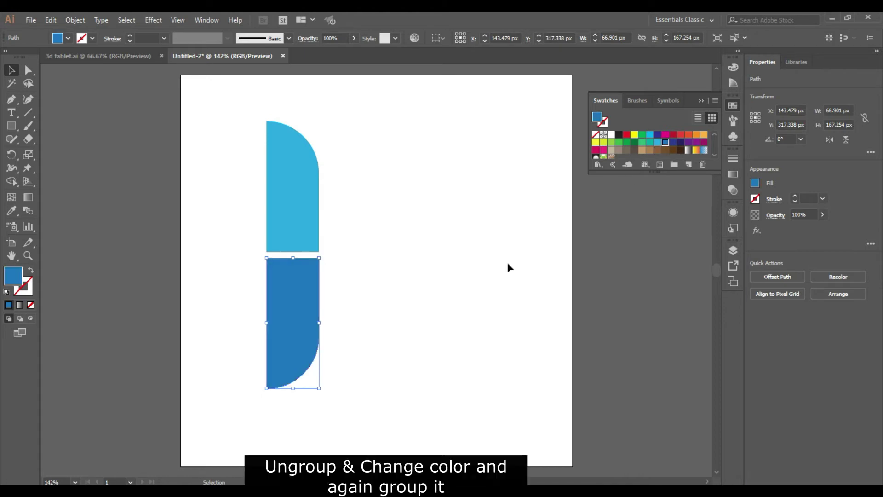
Step: Group both blue halves and place a duplicate of the half-capsule to the right
{"action": "left_click", "coordinate": [408, 304]}
{"action": "left_click_drag", "start_coordinate": [246, 110], "coordinate": [363, 407]}
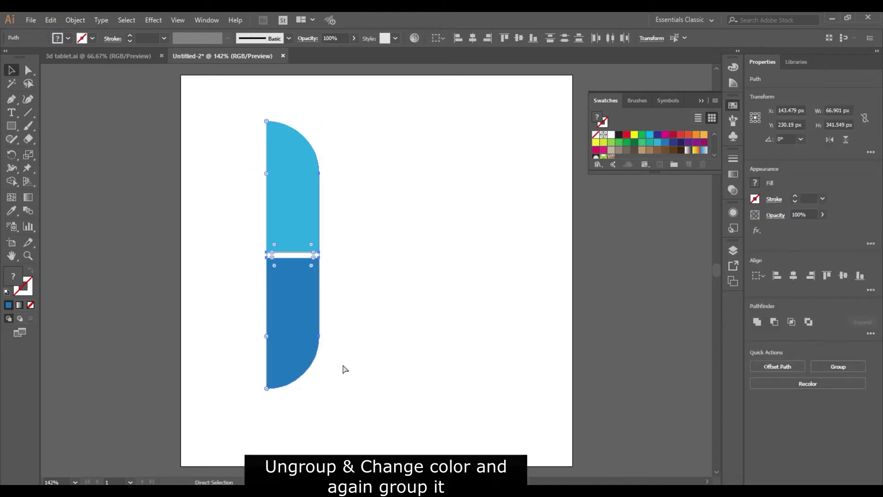
{"action": "key", "text": "ctrl+g"}
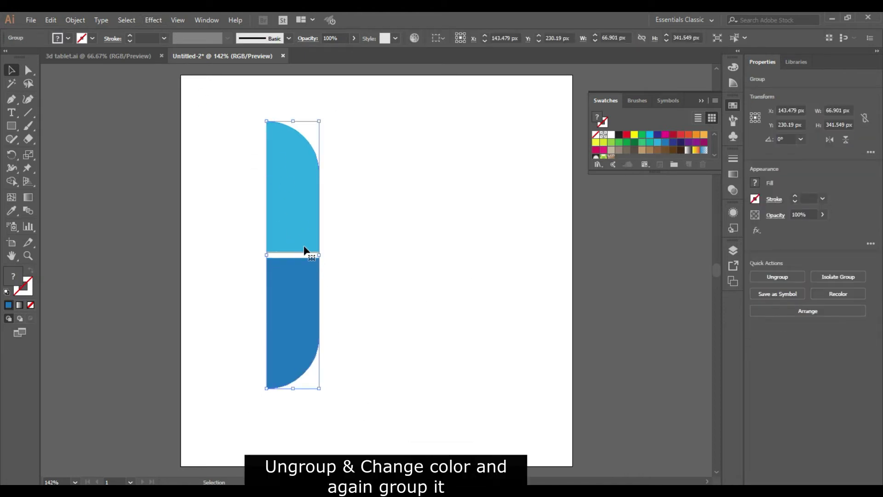
{"action": "left_click_drag", "start_coordinate": [304, 248], "coordinate": [518, 245]}
{"action": "left_click", "coordinate": [561, 351]}
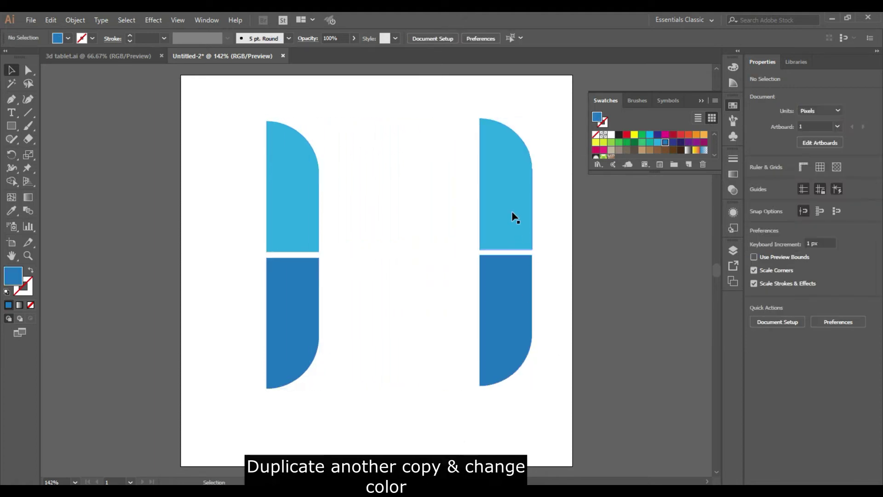
Step: Inside the copy's group, colour the top half orange and the bottom half red
{"action": "double_click", "coordinate": [514, 216]}
{"action": "left_click", "coordinate": [511, 214]}
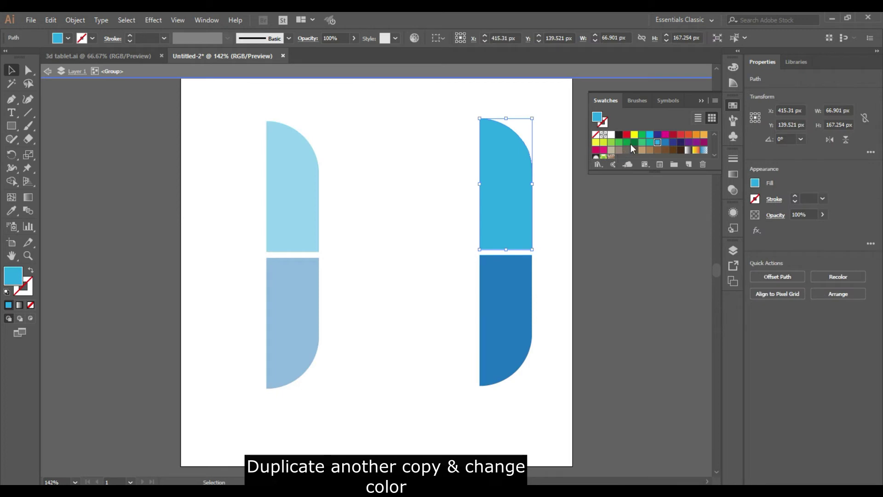
{"action": "left_click", "coordinate": [704, 134]}
{"action": "left_click", "coordinate": [511, 344]}
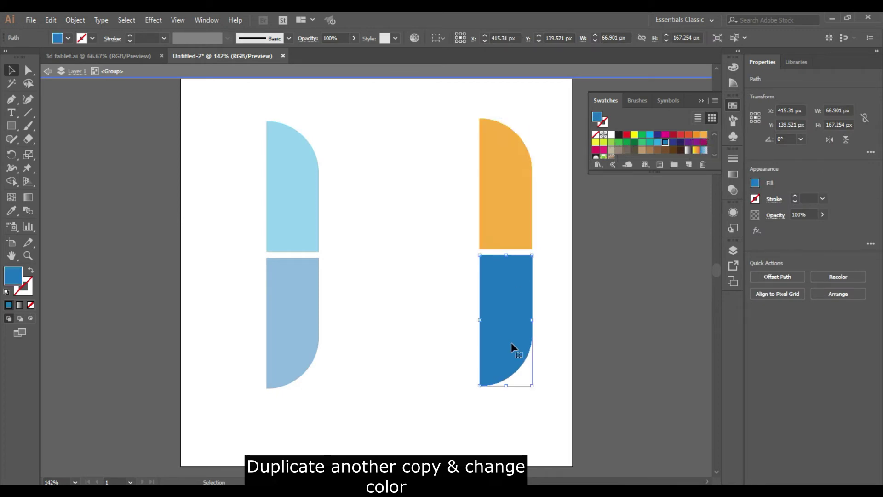
{"action": "left_click", "coordinate": [680, 135]}
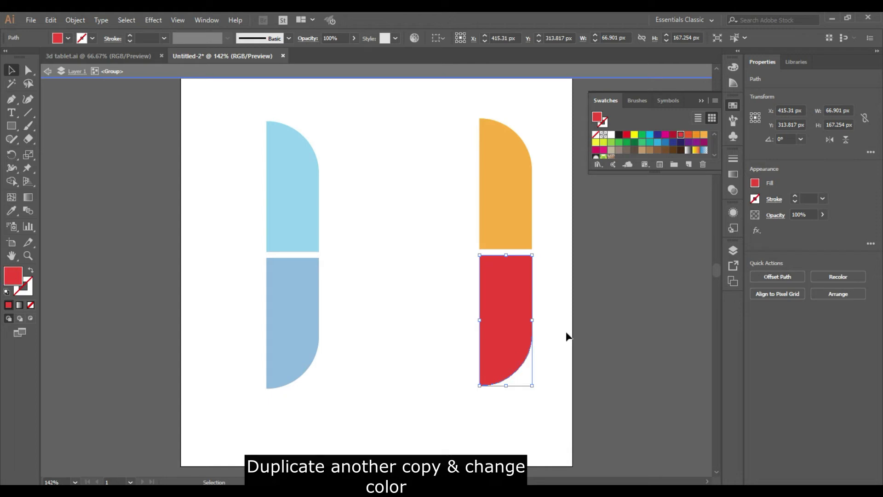
Step: Exit isolation mode and select the blue half-capsule group
{"action": "left_click", "coordinate": [48, 71]}
{"action": "left_click", "coordinate": [296, 217]}
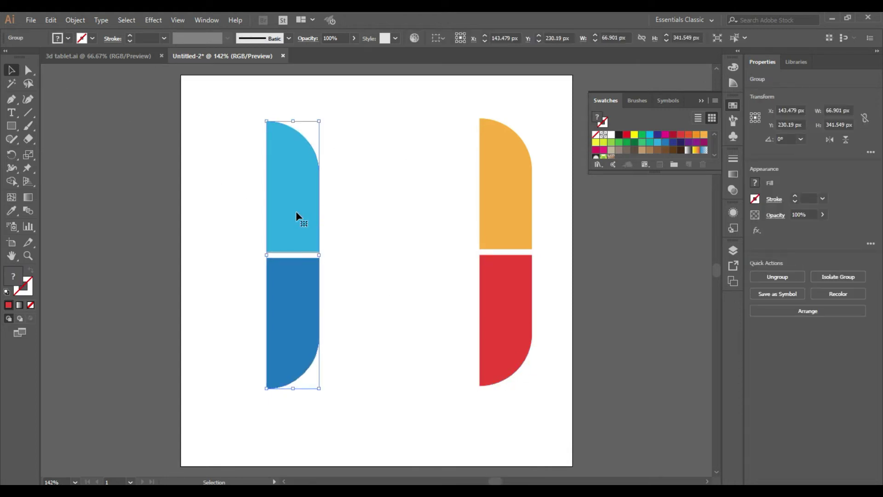
{"action": "left_click", "coordinate": [153, 20]}
{"action": "mouse_move", "coordinate": [162, 83]}
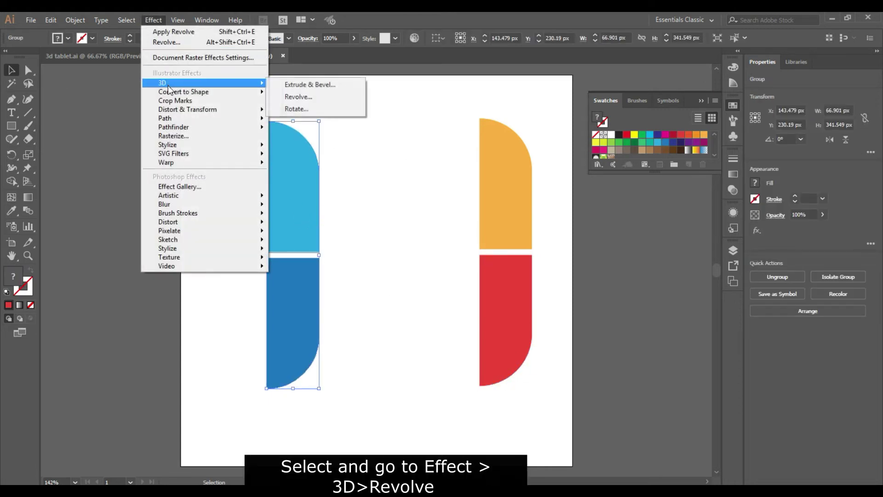
Step: Apply 3D Revolve to the blue shape with brighter ambient light and a diagonal tilt
{"action": "left_click", "coordinate": [298, 96]}
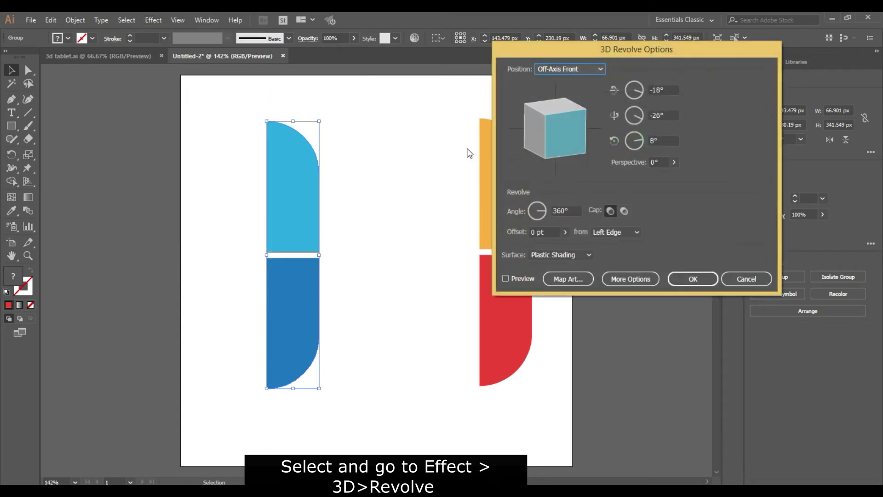
{"action": "left_click", "coordinate": [523, 279]}
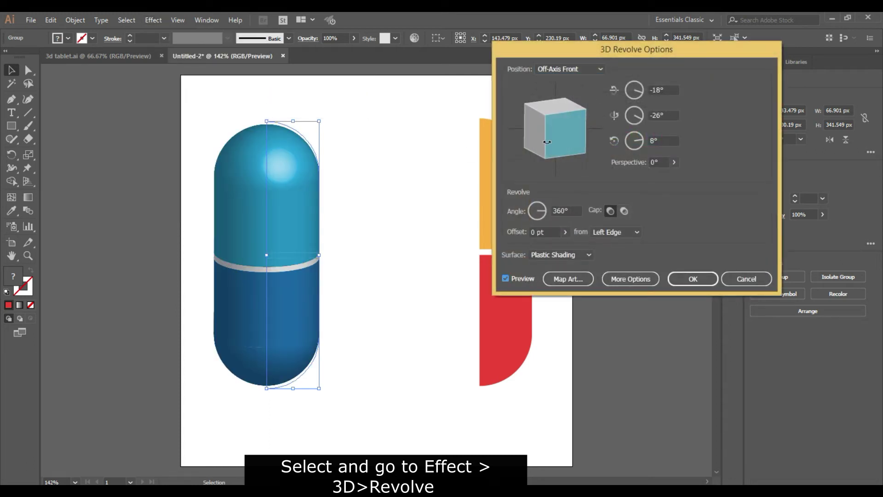
{"action": "left_click", "coordinate": [630, 278]}
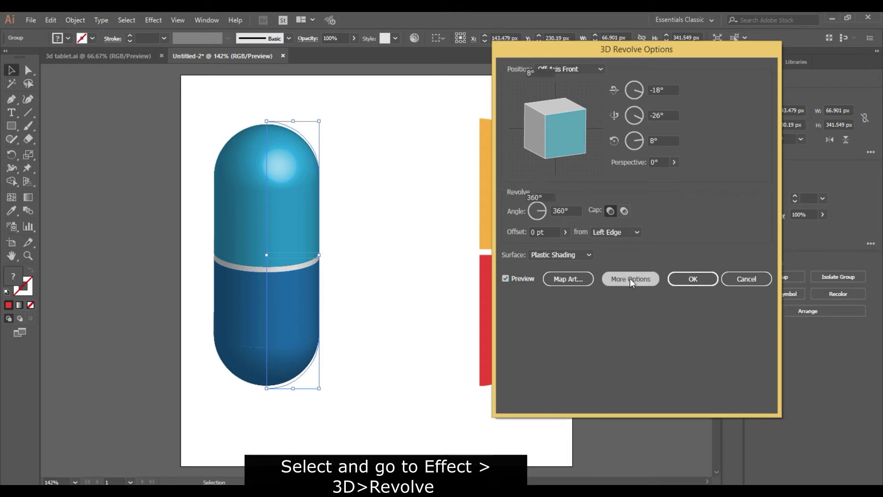
{"action": "left_click", "coordinate": [647, 289]}
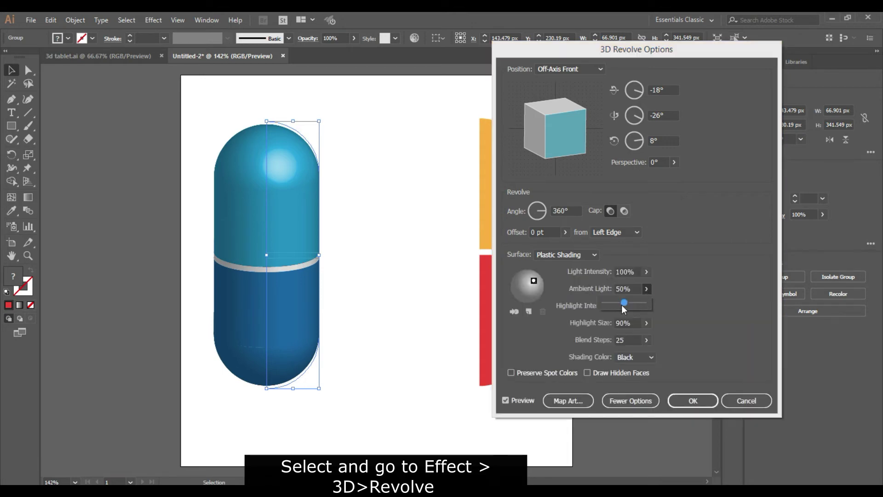
{"action": "left_click_drag", "start_coordinate": [631, 303], "coordinate": [629, 304]}
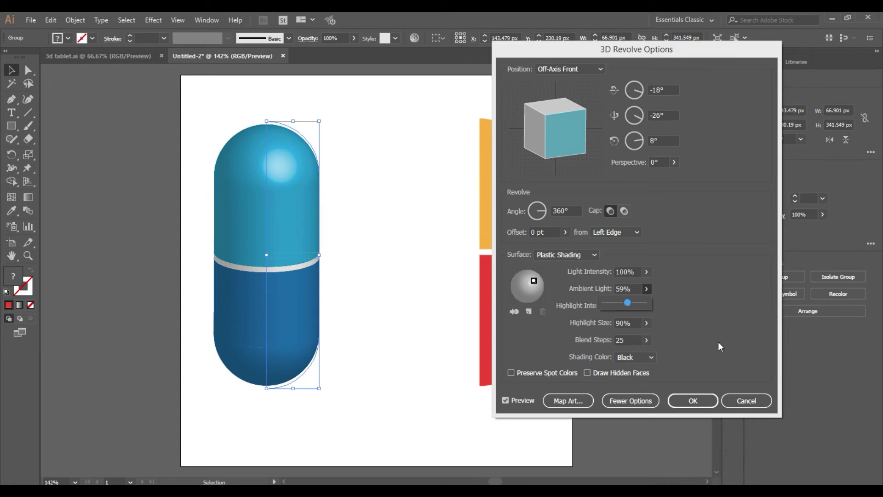
{"action": "left_click_drag", "start_coordinate": [564, 160], "coordinate": [547, 113]}
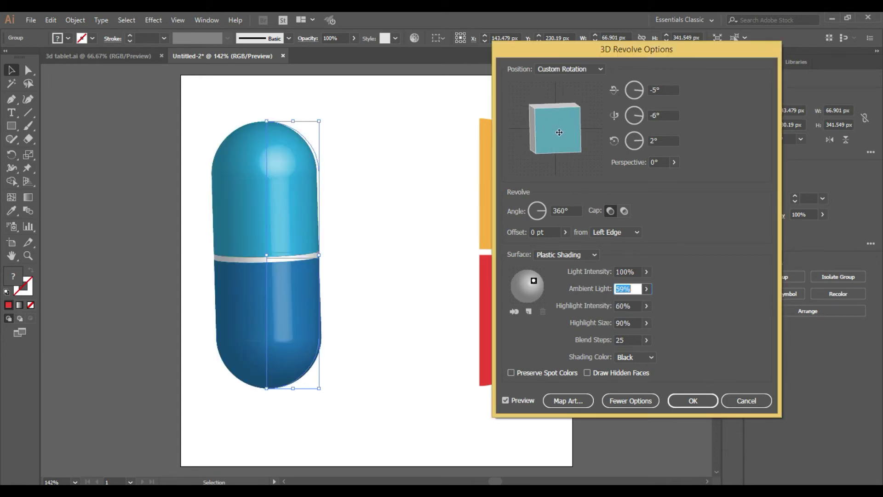
{"action": "mouse_move", "coordinate": [549, 114]}
{"action": "left_mouse_down"}
{"action": "mouse_move", "coordinate": [583, 120]}
{"action": "mouse_move", "coordinate": [526, 137]}
{"action": "mouse_move", "coordinate": [576, 117]}
{"action": "mouse_move", "coordinate": [582, 132]}
{"action": "mouse_move", "coordinate": [542, 135]}
{"action": "mouse_move", "coordinate": [554, 103]}
{"action": "mouse_move", "coordinate": [560, 142]}
{"action": "mouse_move", "coordinate": [534, 126]}
{"action": "mouse_move", "coordinate": [541, 138]}
{"action": "left_mouse_up"}
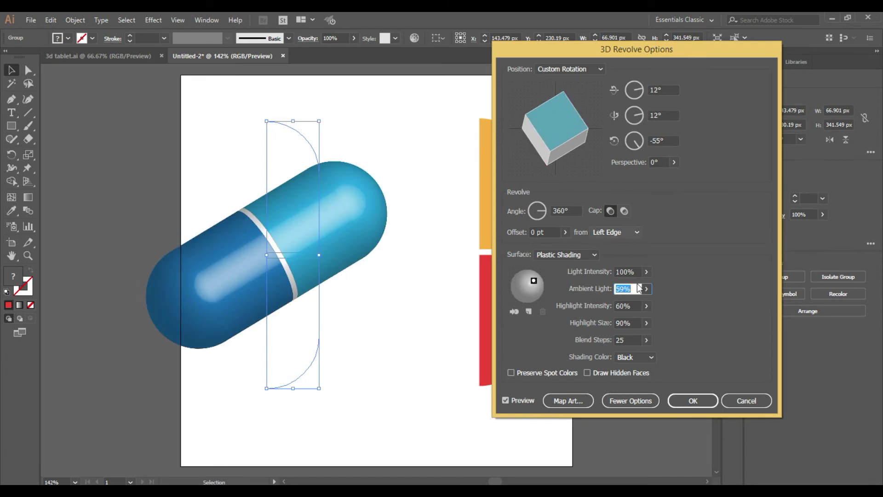
{"action": "left_click", "coordinate": [698, 401]}
Step: Move the blue capsule higher and slightly left on the artboard
{"action": "mouse_move", "coordinate": [291, 243]}
{"action": "left_mouse_down"}
{"action": "mouse_move", "coordinate": [323, 236]}
{"action": "mouse_move", "coordinate": [326, 250]}
{"action": "mouse_move", "coordinate": [315, 223]}
{"action": "left_mouse_up"}
{"action": "left_click_drag", "start_coordinate": [323, 257], "coordinate": [325, 187]}
{"action": "key", "text": "ctrl+z"}
{"action": "key", "text": "ctrl+z"}
{"action": "left_click_drag", "start_coordinate": [328, 262], "coordinate": [325, 204]}
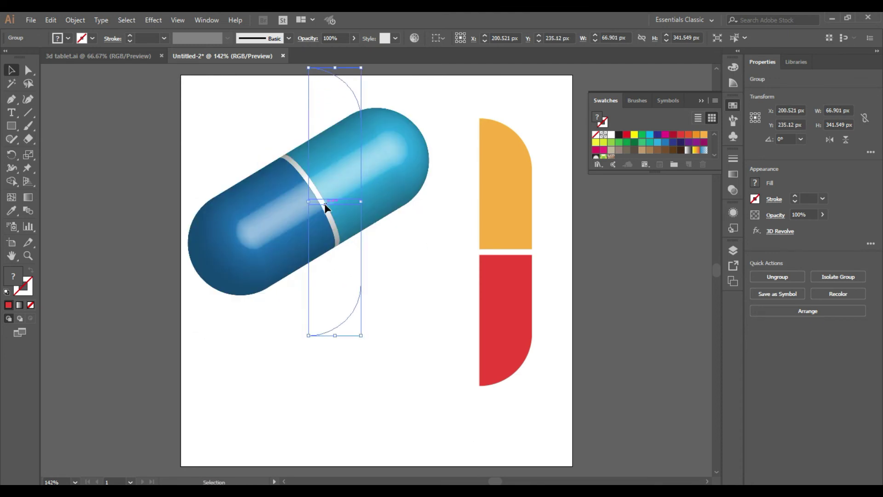
{"action": "left_click", "coordinate": [489, 276]}
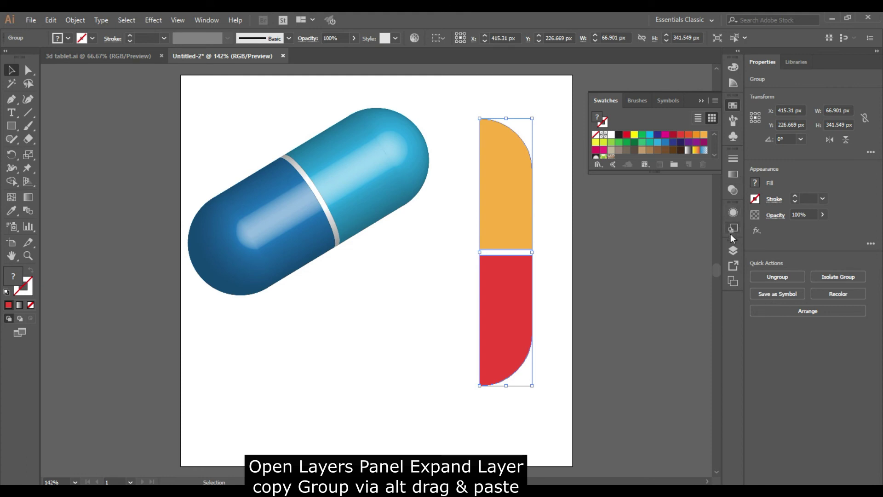
Step: Alt-drag the blue group's 3D Revolve appearance onto the orange/red group in Layers, then move it down-left
{"action": "left_click", "coordinate": [733, 250]}
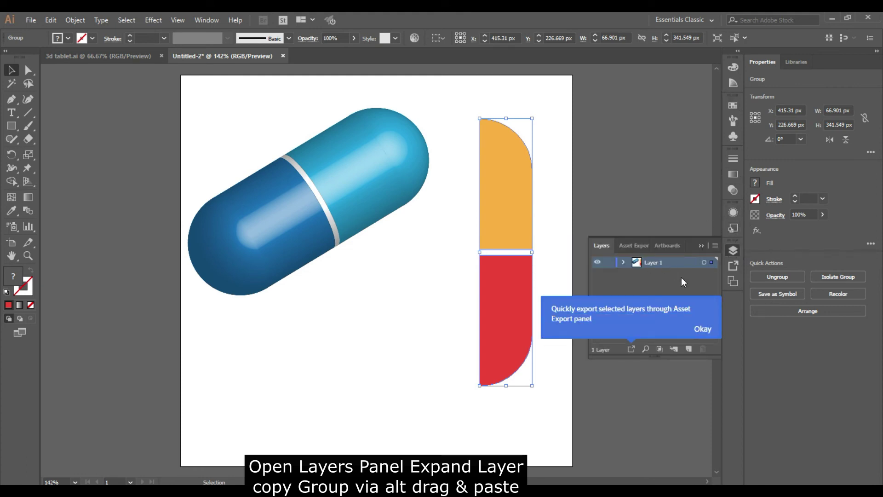
{"action": "left_click", "coordinate": [704, 330]}
{"action": "left_click", "coordinate": [624, 263]}
{"action": "left_click", "coordinate": [674, 285]}
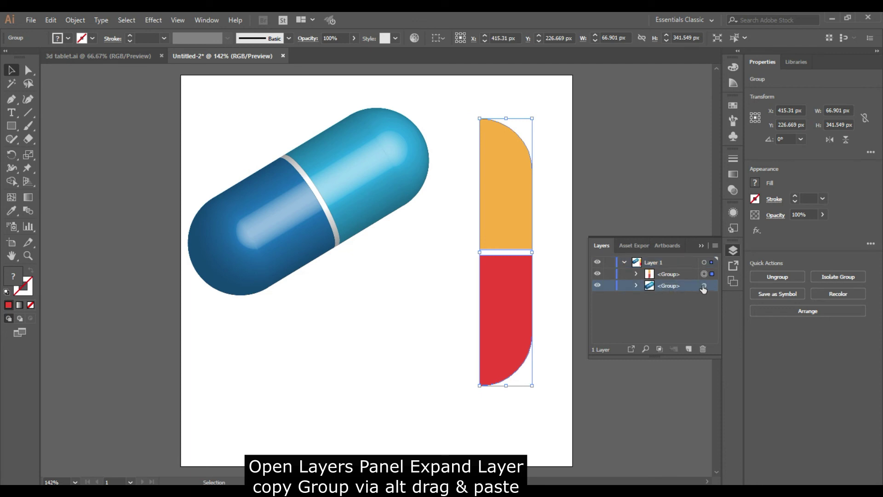
{"action": "key", "text": "alt"}
{"action": "left_click_drag", "start_coordinate": [702, 279], "coordinate": [704, 285]}
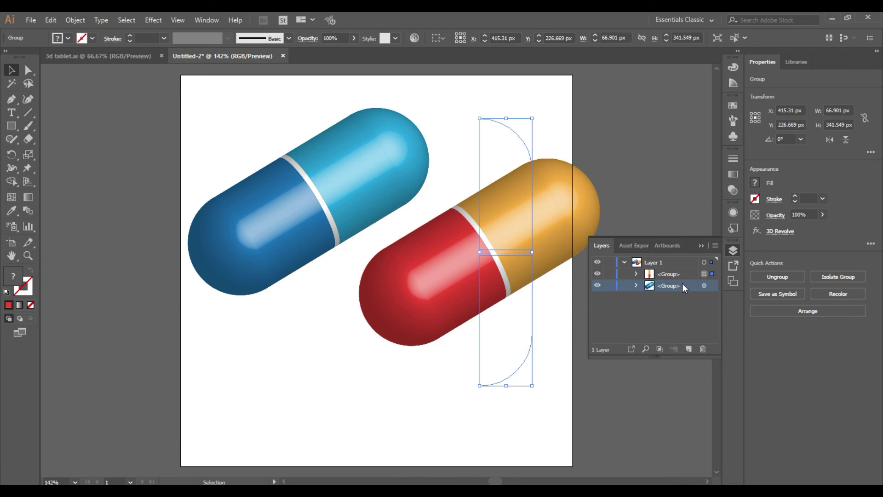
{"action": "left_click", "coordinate": [653, 274]}
{"action": "left_click_drag", "start_coordinate": [498, 248], "coordinate": [433, 303]}
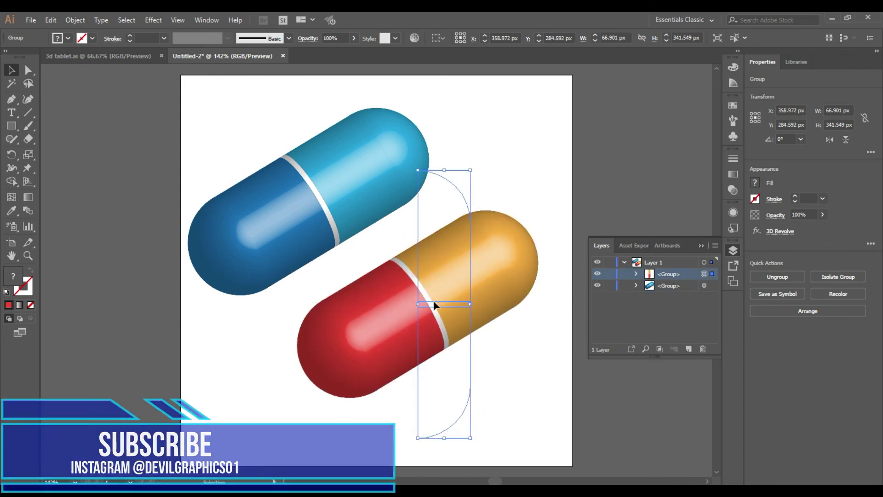
{"action": "left_click", "coordinate": [535, 368]}
Step: Zoom out to view both finished glossy capsules on the artboard
{"action": "key", "text": "ctrl+minus"}
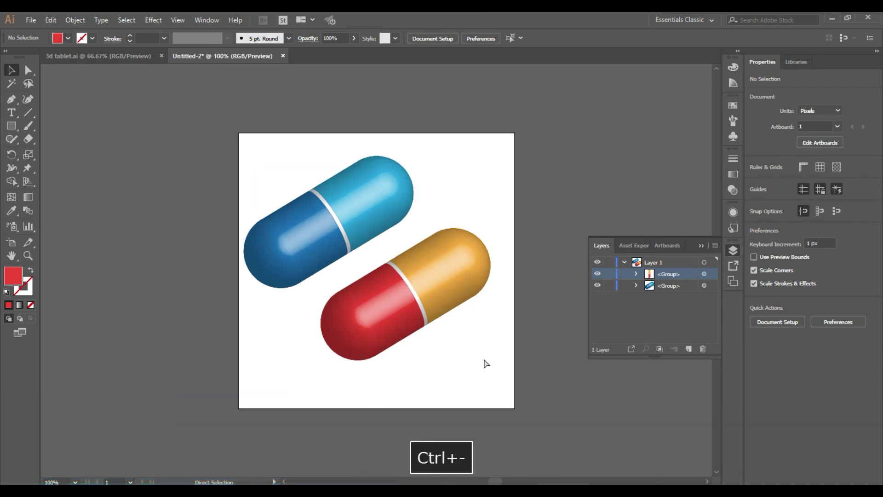